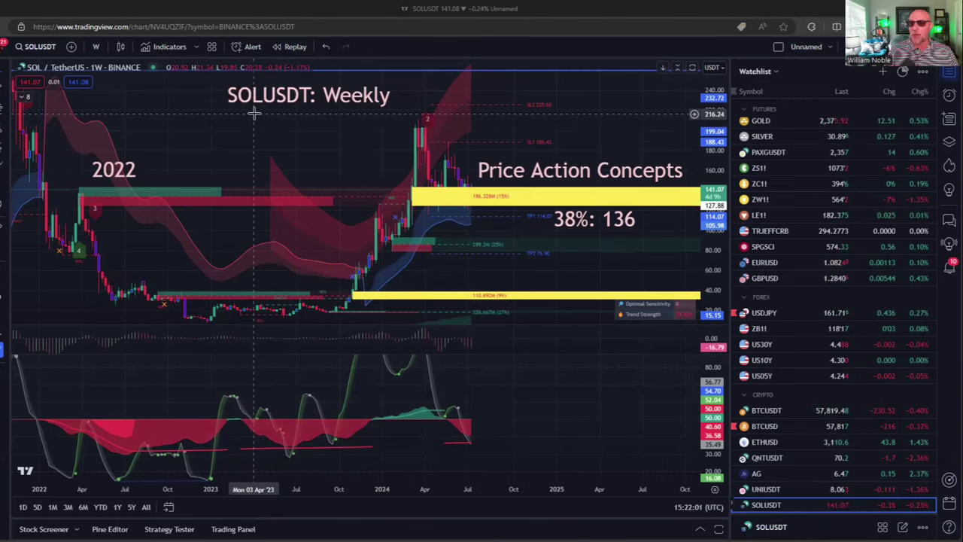
Review the Price Action Concepts indicator's input settings on the SOLUSDT chart and pick out the indicator in the Favorites indicator list
double_click(522, 195)
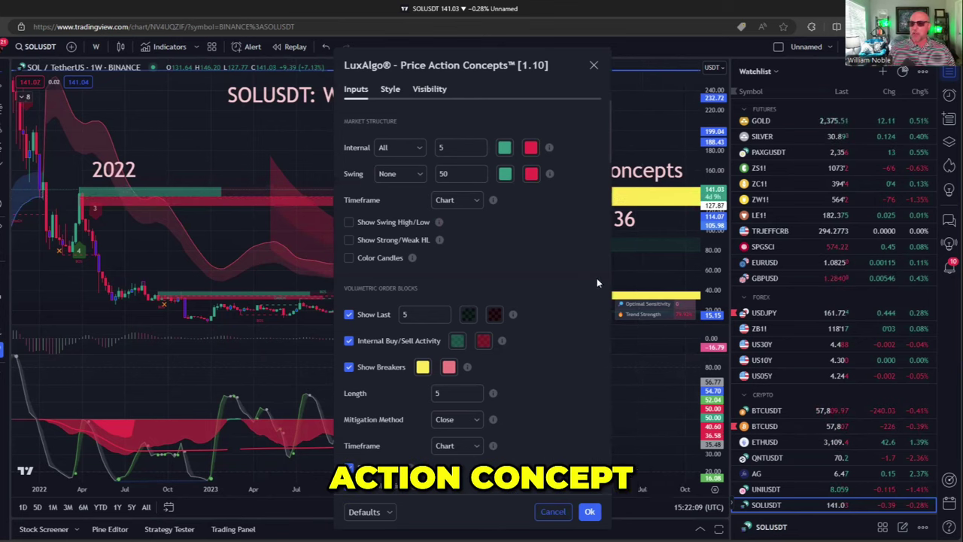
click(589, 511)
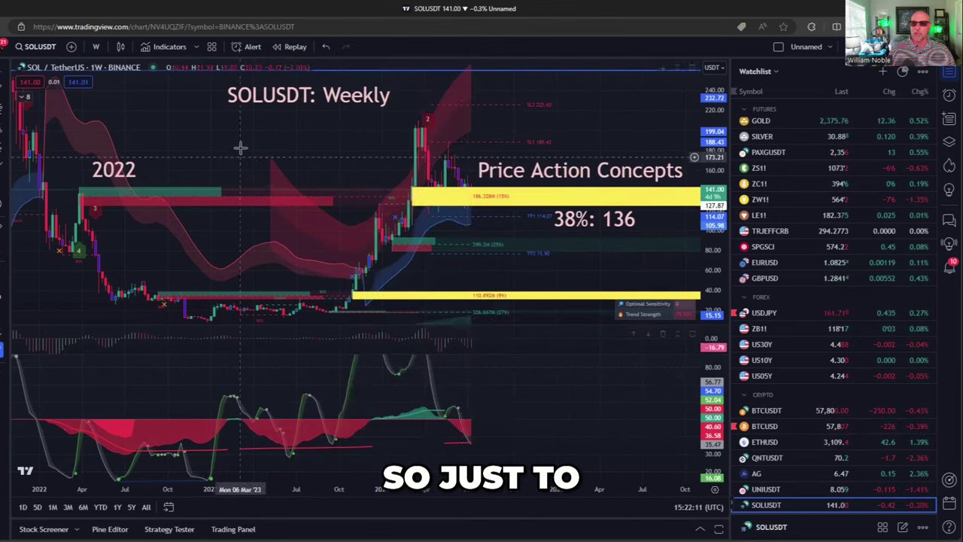
click(168, 48)
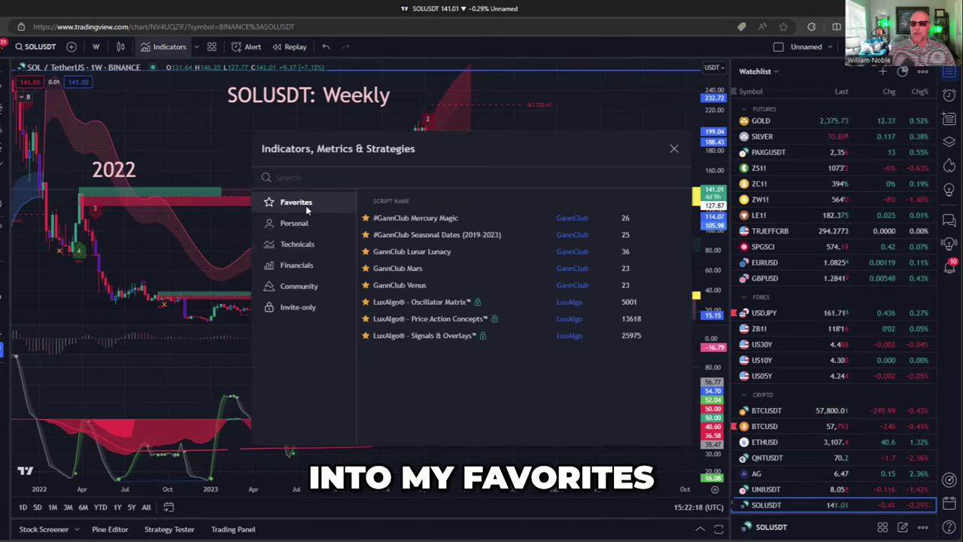
click(462, 320)
click(674, 148)
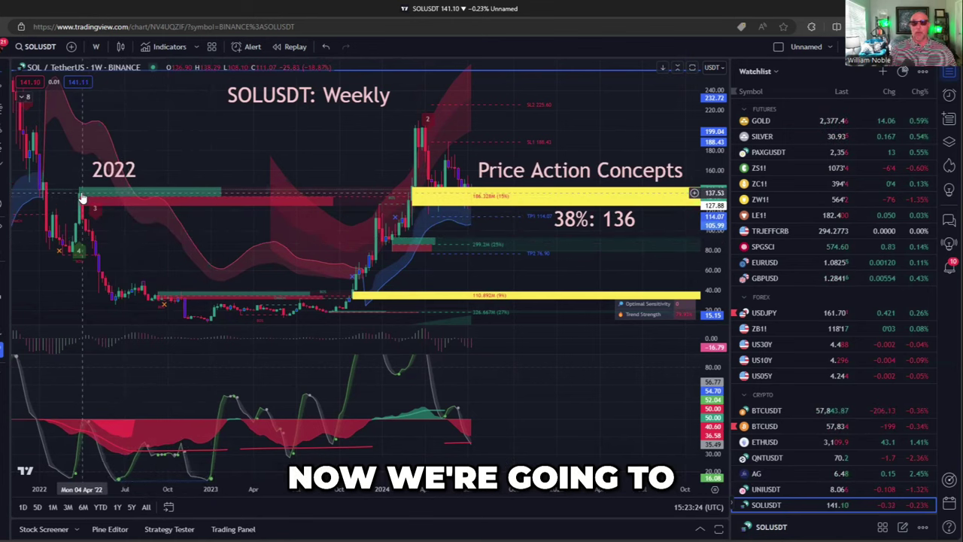
Examine the support and resistance breaker colours in the Price Action Concepts settings
double_click(567, 196)
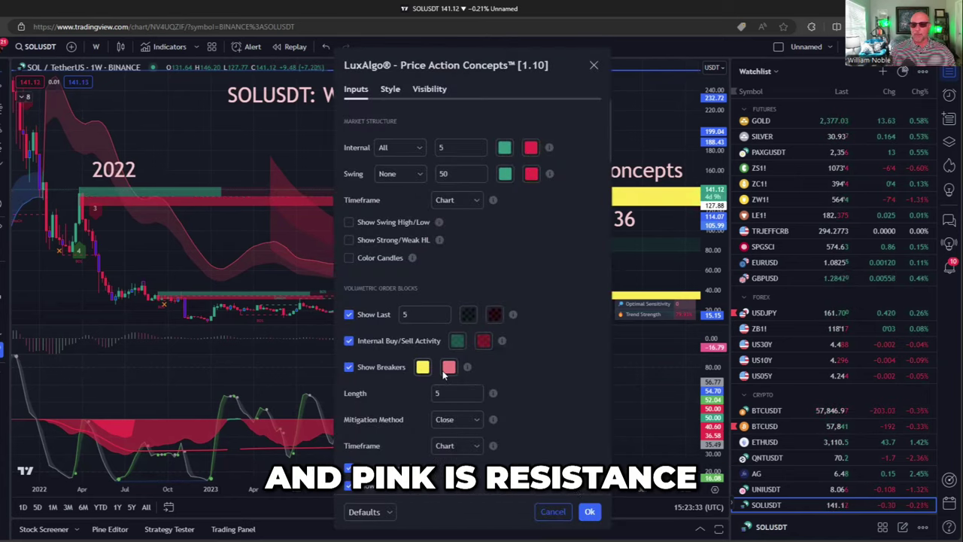
click(590, 512)
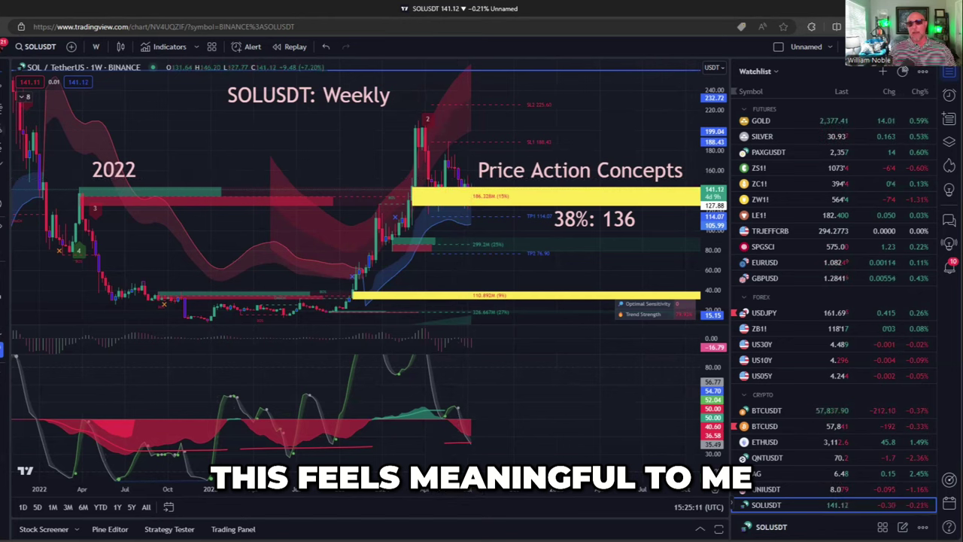
Switch to the browser tab with the AVAXUSD weekly chart and inspect its yellow support zones up close before resetting the view
mouse_move(43, 120)
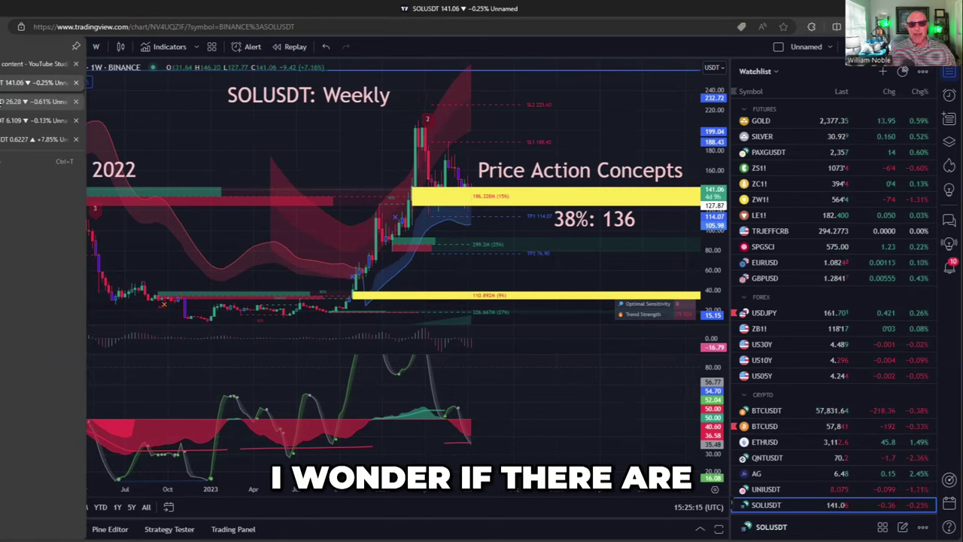
click(38, 101)
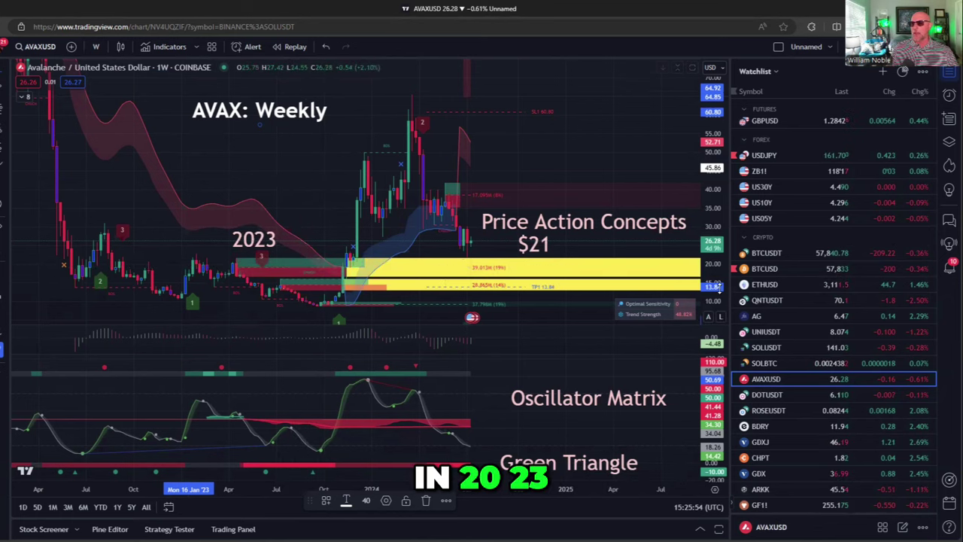
drag(720, 288, 721, 248)
drag(296, 363, 314, 140)
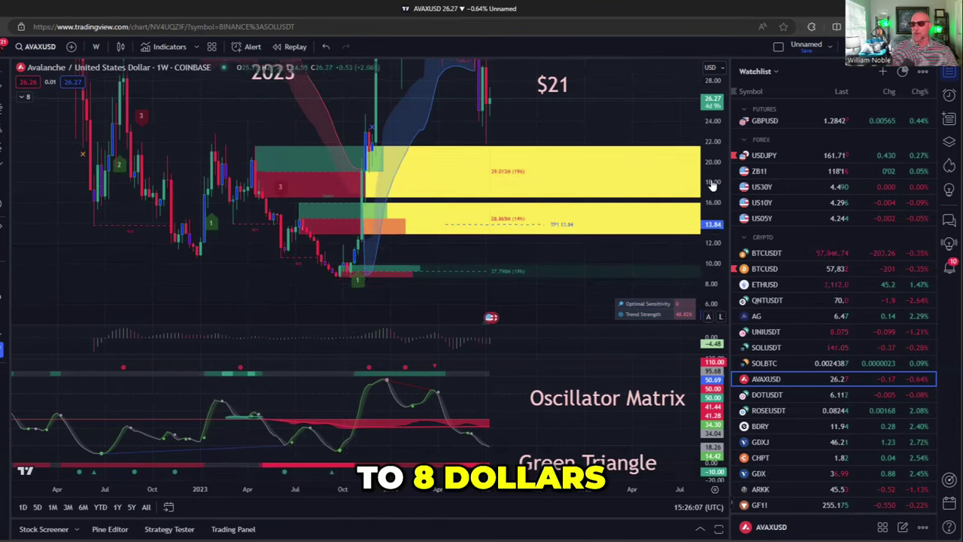
key(alt+r)
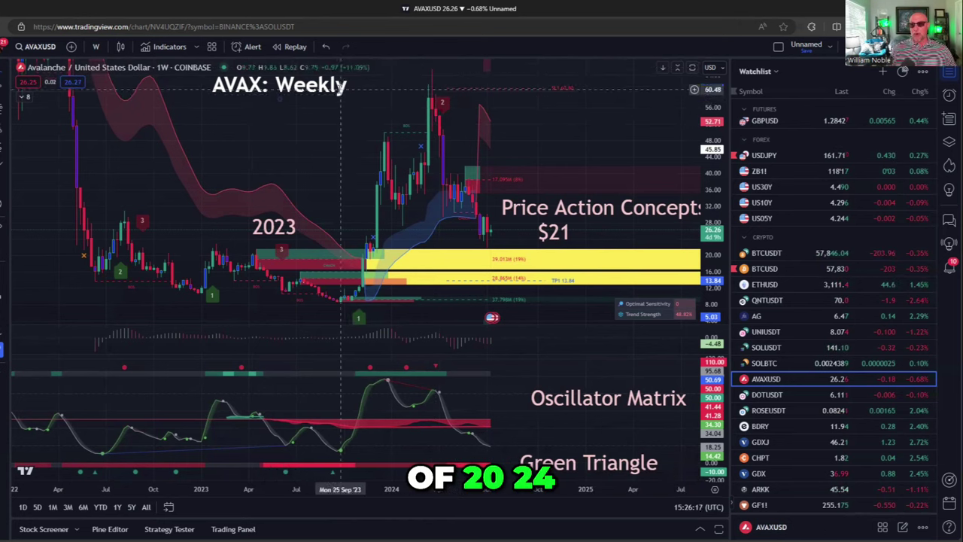
Reposition the AVAX chart's labels: lower the AVAX: Weekly title, raise Price Action Concepts above the red zone and shift $21 slightly
drag(347, 93, 344, 129)
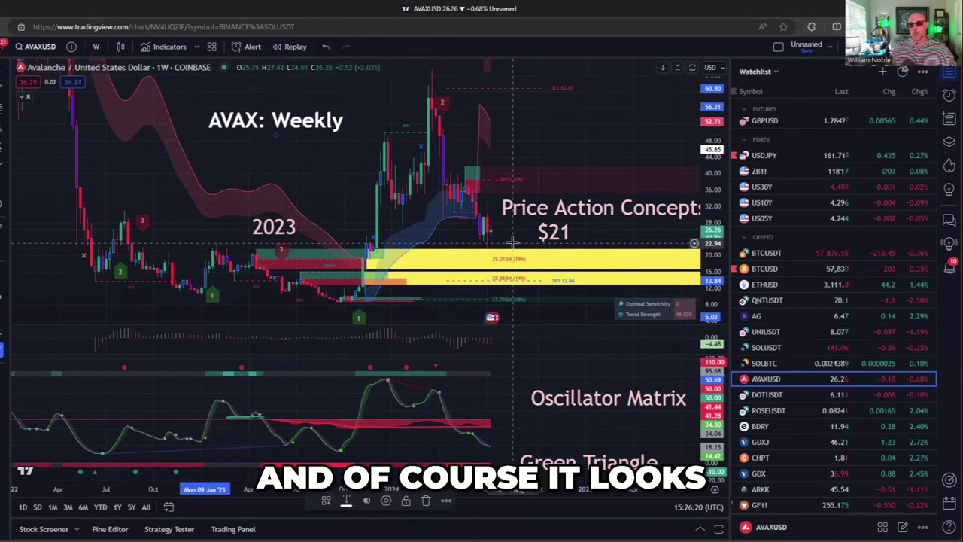
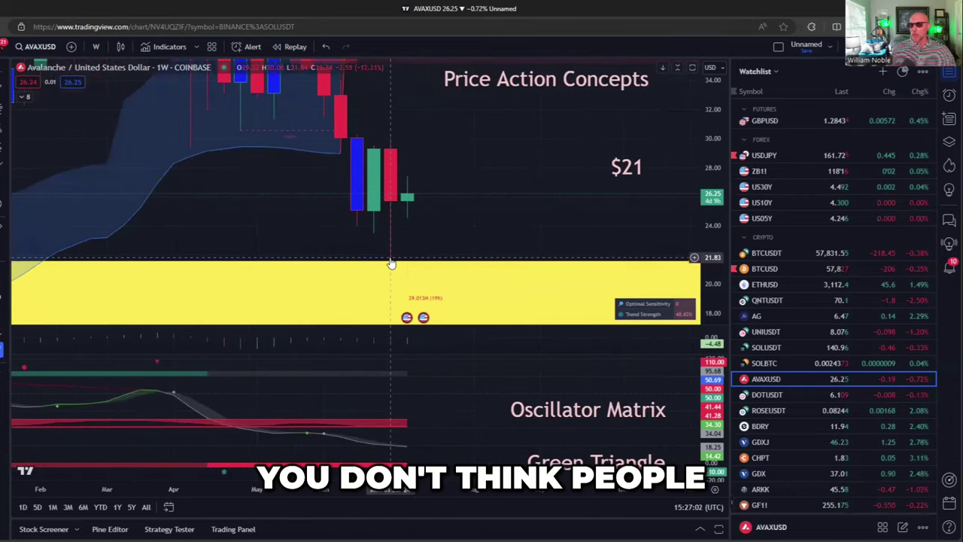
scroll(391, 263, down, 6)
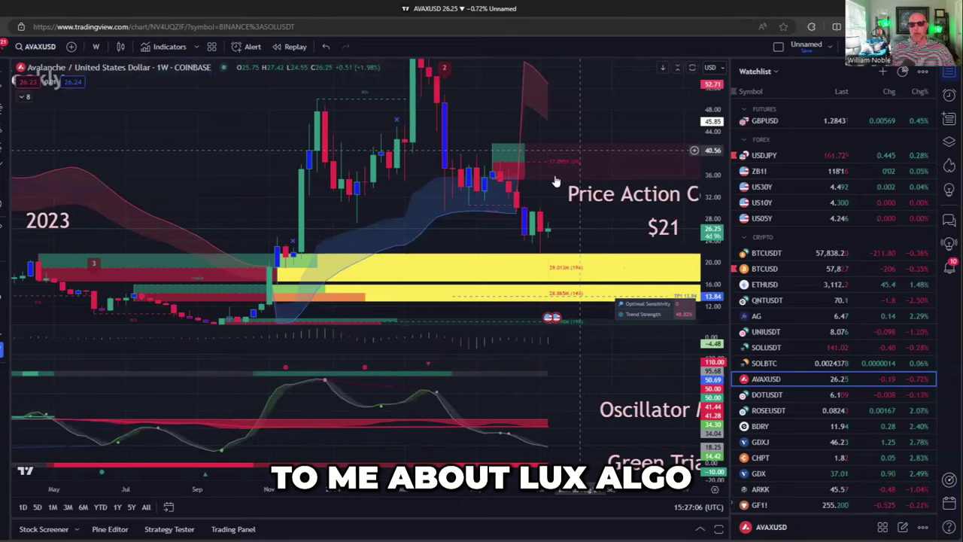
scroll(556, 181, down, 3)
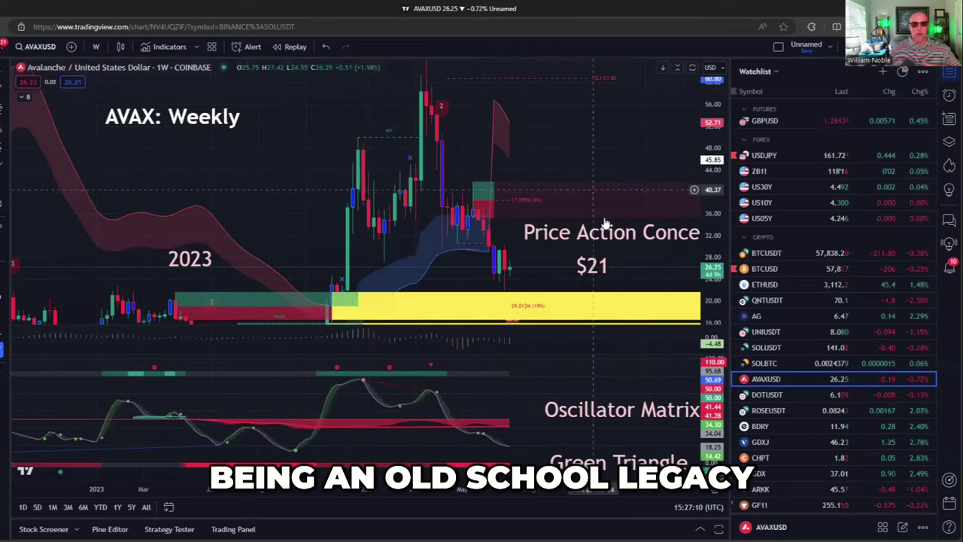
mouse_move(606, 224)
mouse_down()
mouse_move(577, 177)
mouse_move(578, 194)
mouse_up()
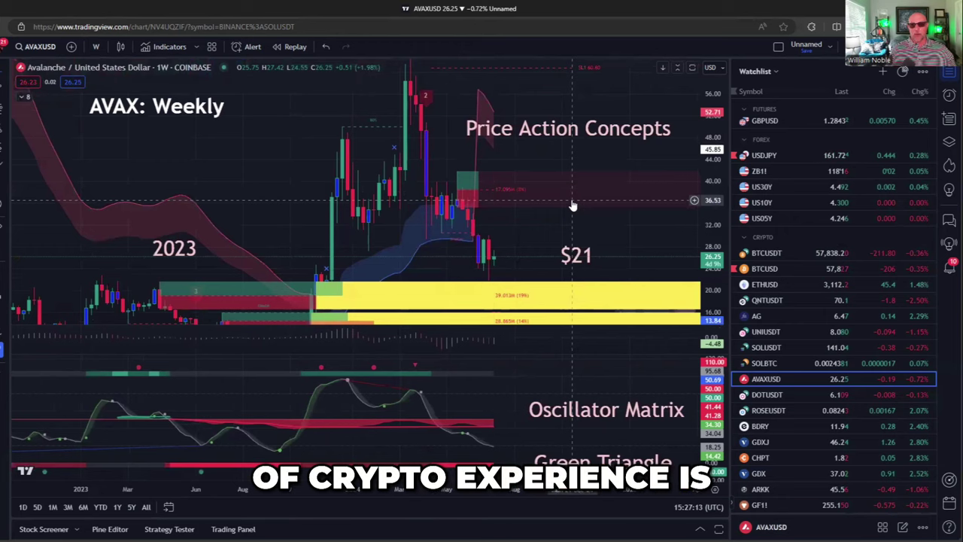
drag(703, 168, 703, 184)
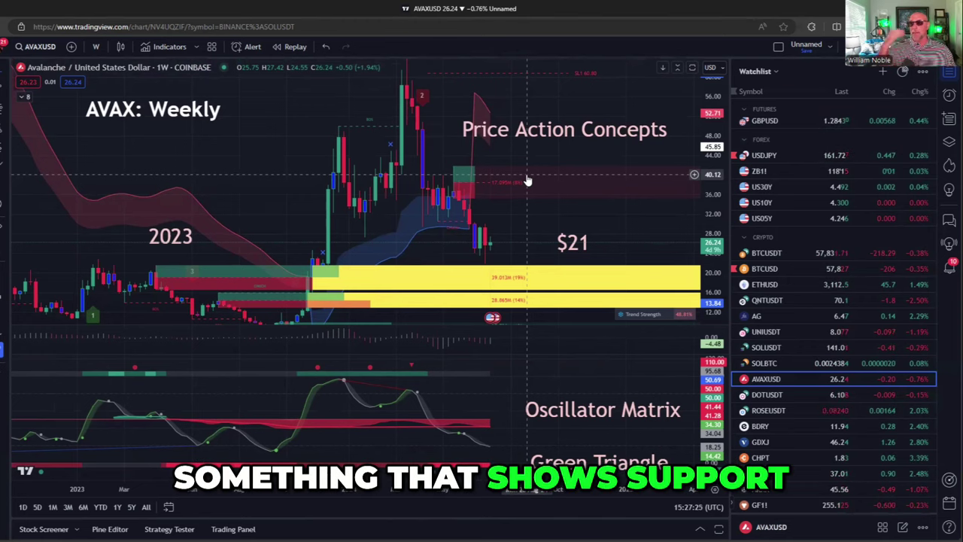
drag(209, 113, 250, 167)
drag(585, 244, 576, 227)
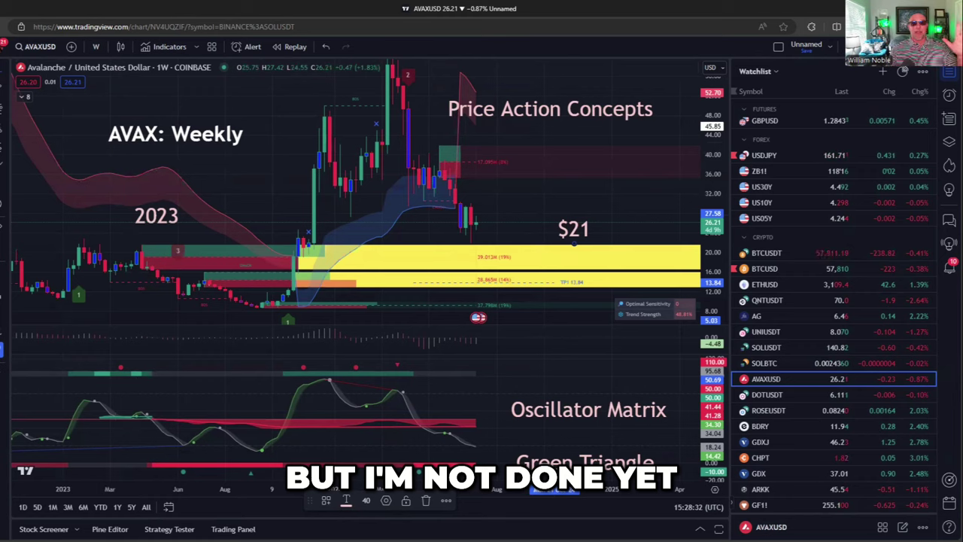
Open the DOTUSDT weekly chart and examine its price history from the early highs down to the yellow support zone
key(Down)
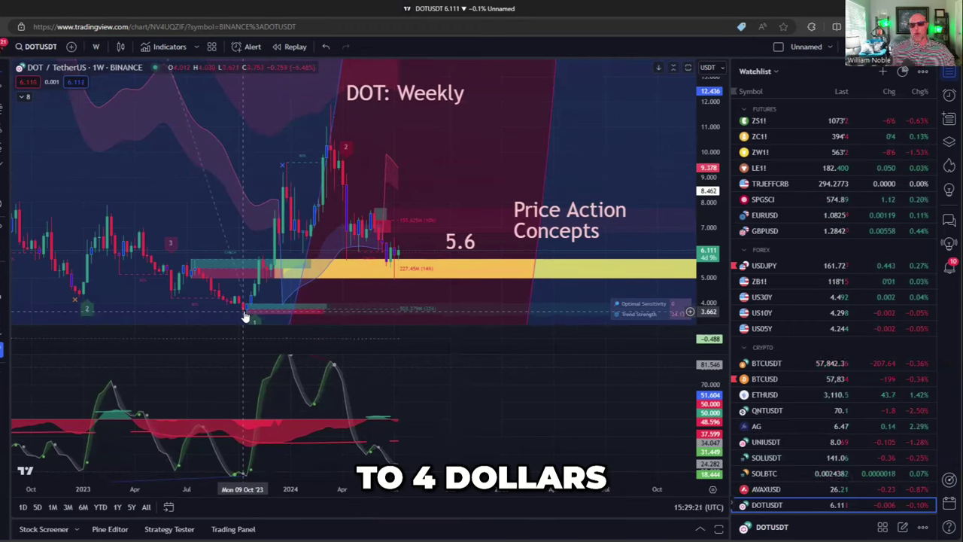
scroll(235, 256, down, 6)
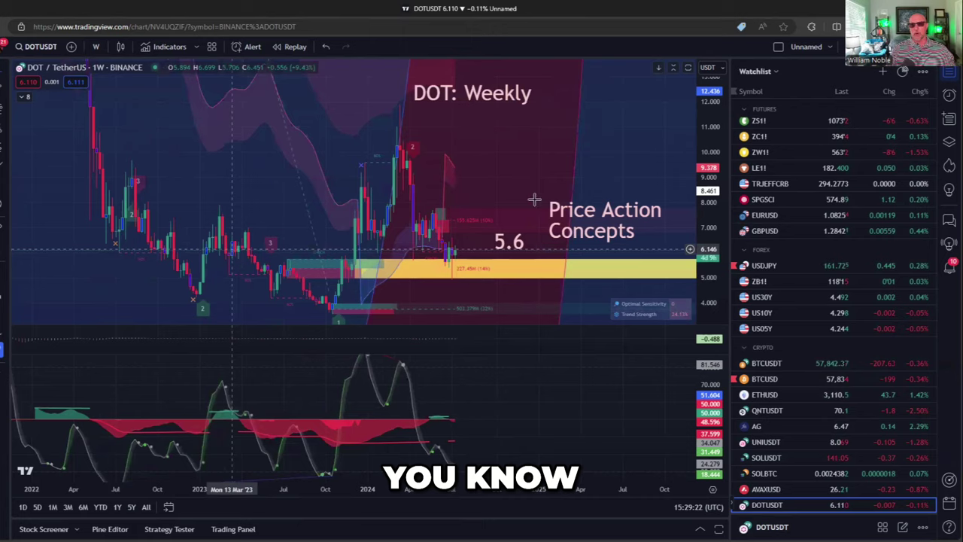
drag(456, 112, 391, 218)
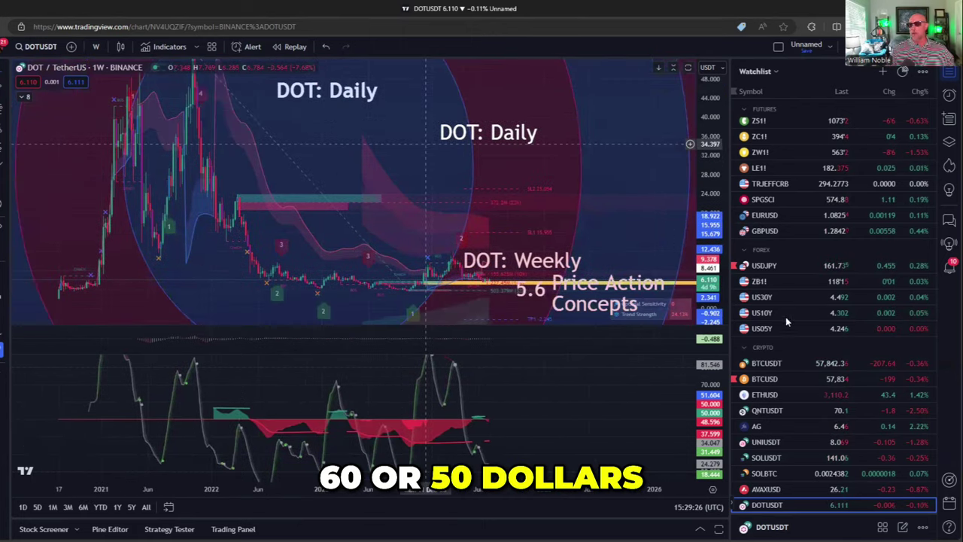
scroll(607, 187, up, 3)
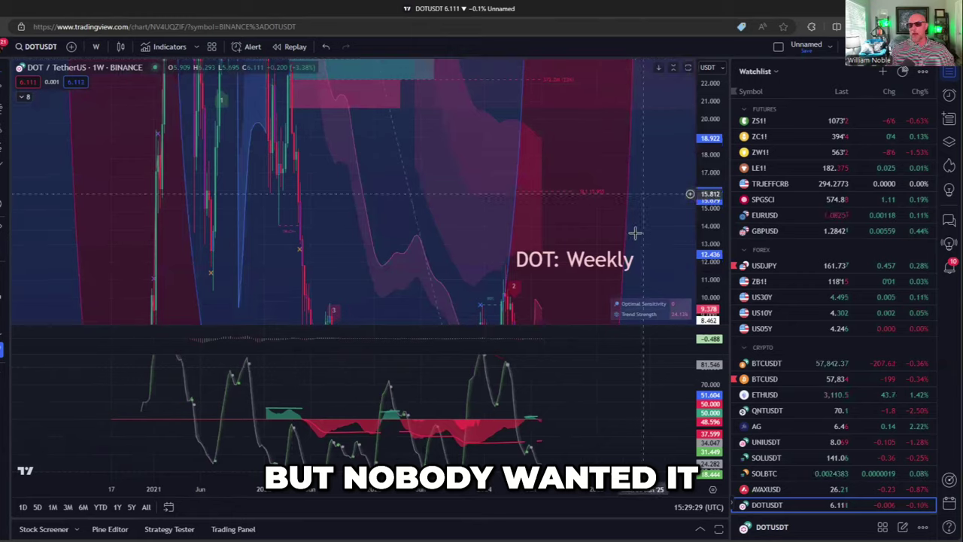
scroll(634, 215, up, 3)
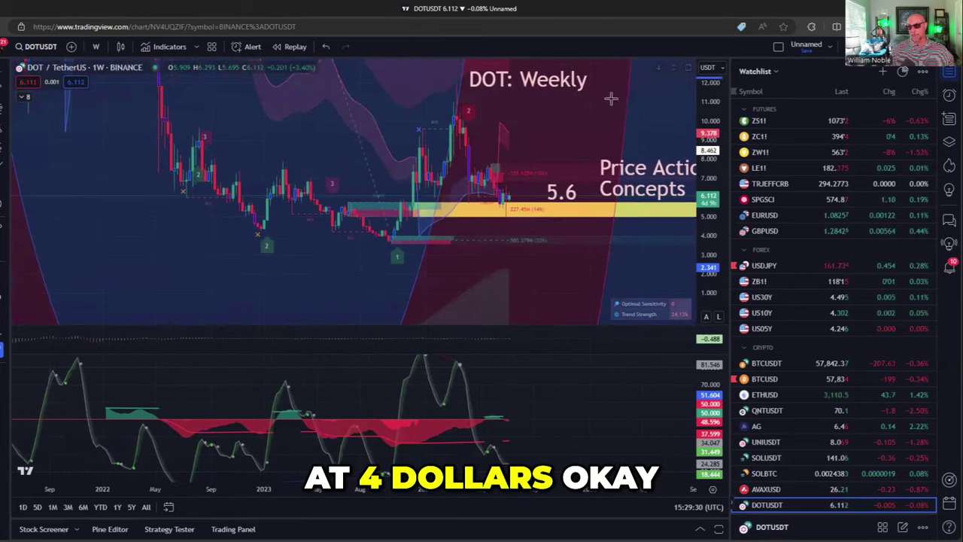
scroll(577, 181, up, 3)
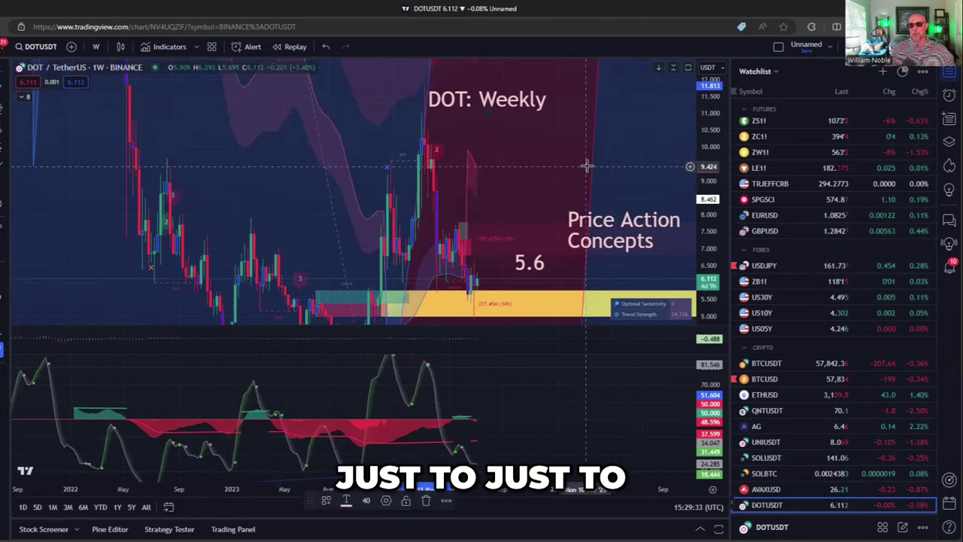
scroll(585, 163, right, 3)
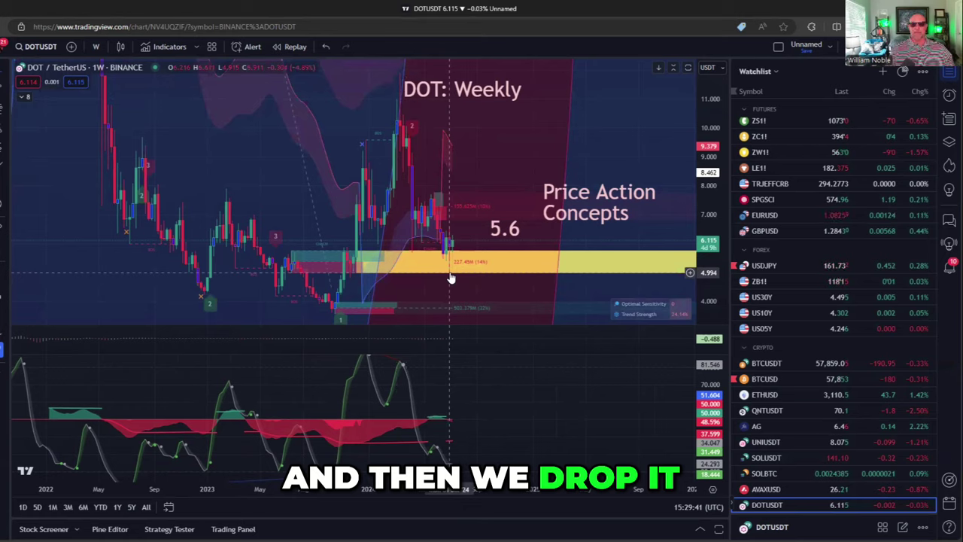
scroll(454, 293, up, 3)
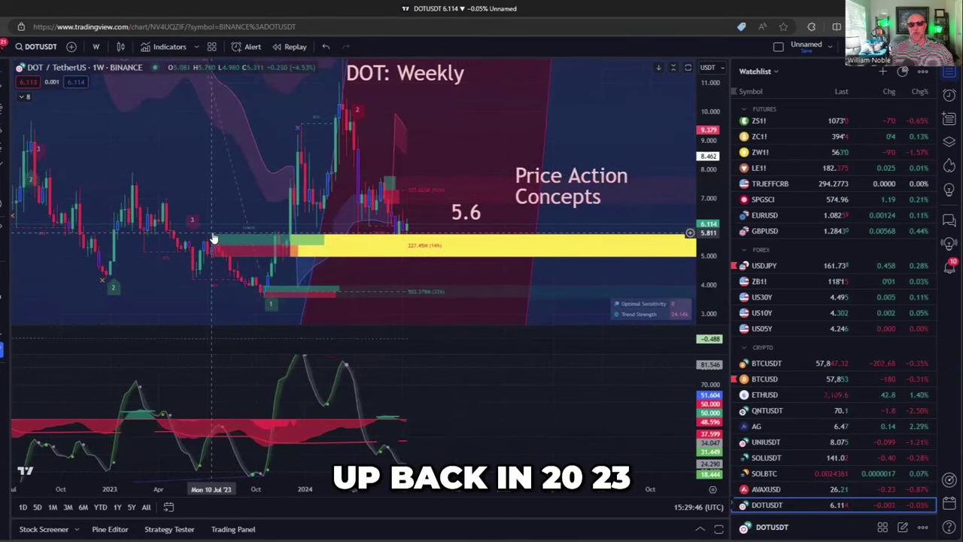
Add the text label 2023 to the DOT chart just above the start of the order block behind the yellow zone
click(2, 202)
click(191, 193)
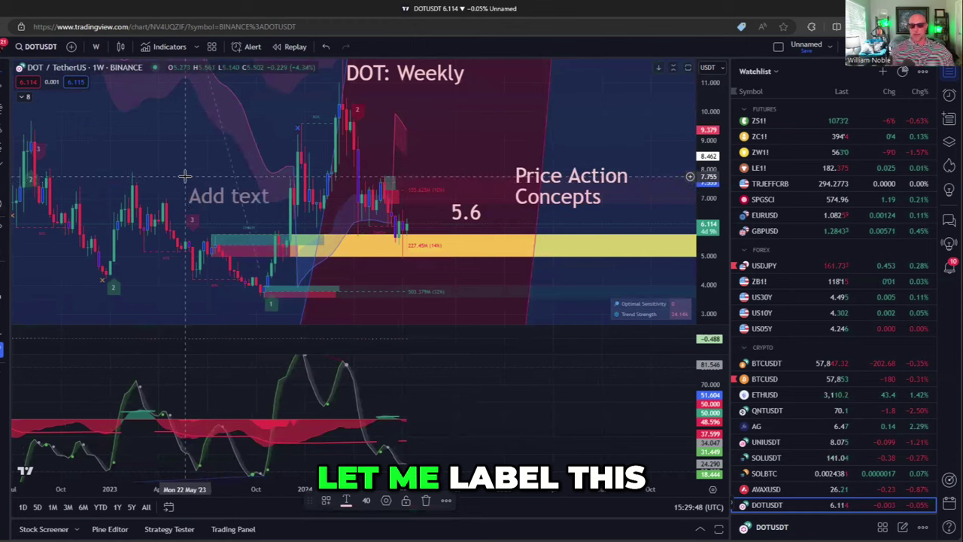
text(2023)
drag(212, 197, 222, 214)
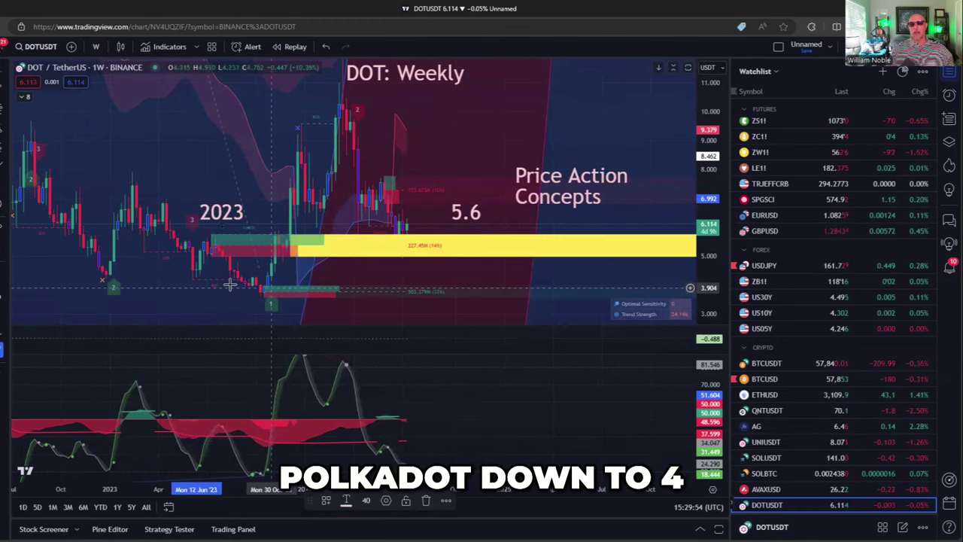
Move the Price Action Concepts and 5.6 labels on the DOT chart down closer to the yellow zone
drag(495, 133, 498, 153)
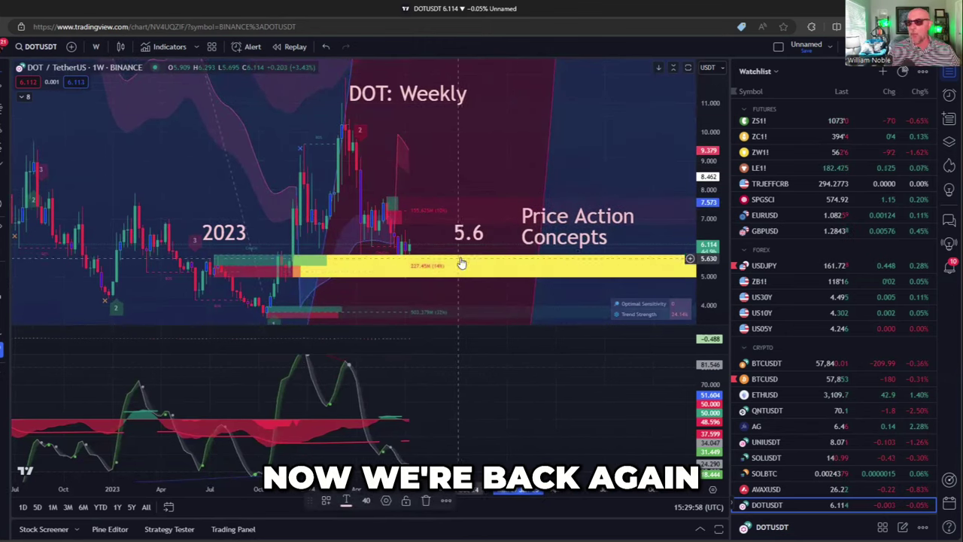
drag(478, 234, 477, 245)
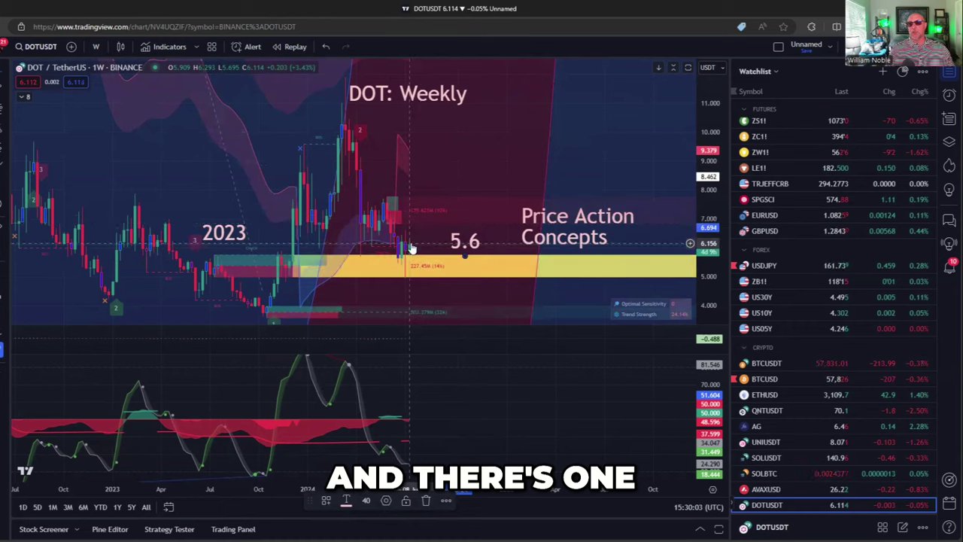